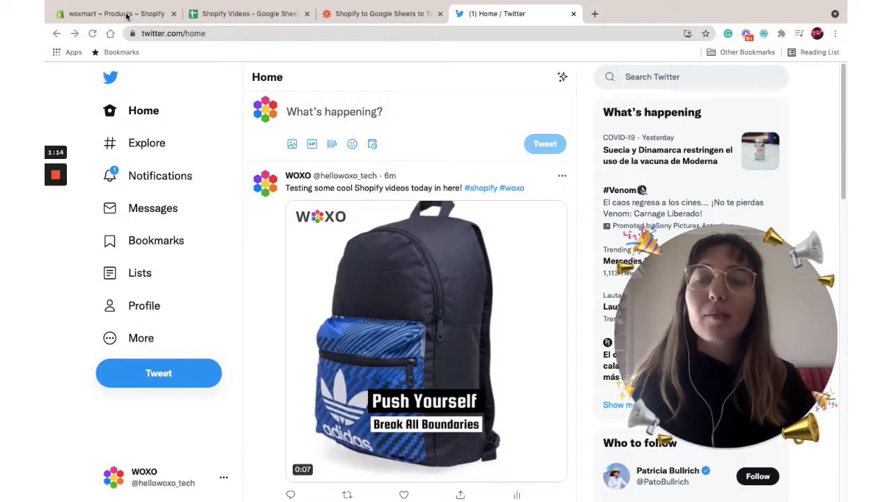
Switch to the Shopify product list and review the product export options with all products selected, closing them without exporting
click(127, 15)
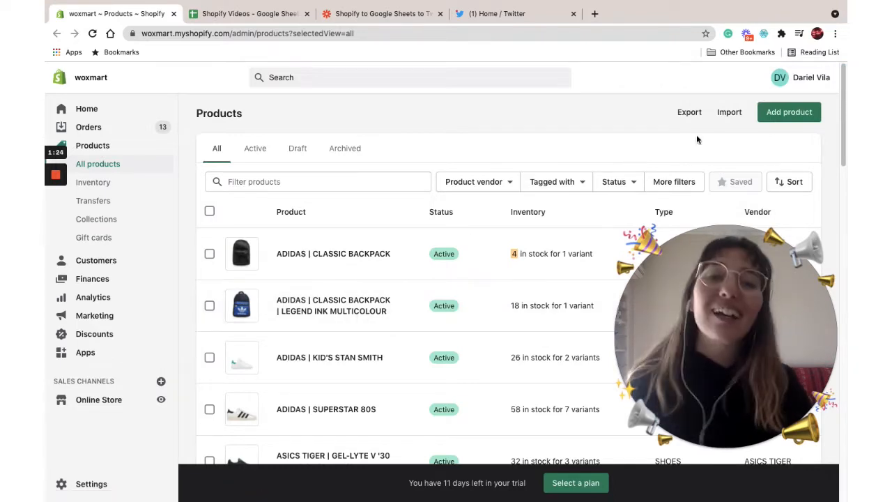
click(689, 113)
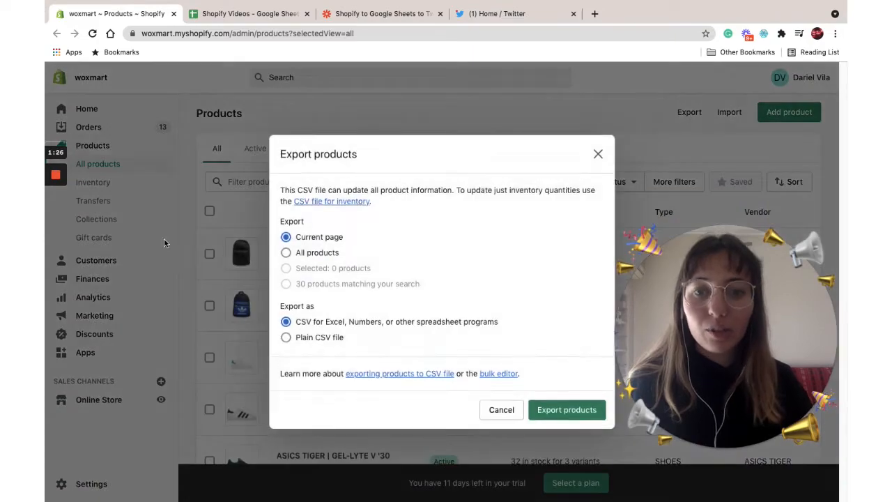
click(289, 255)
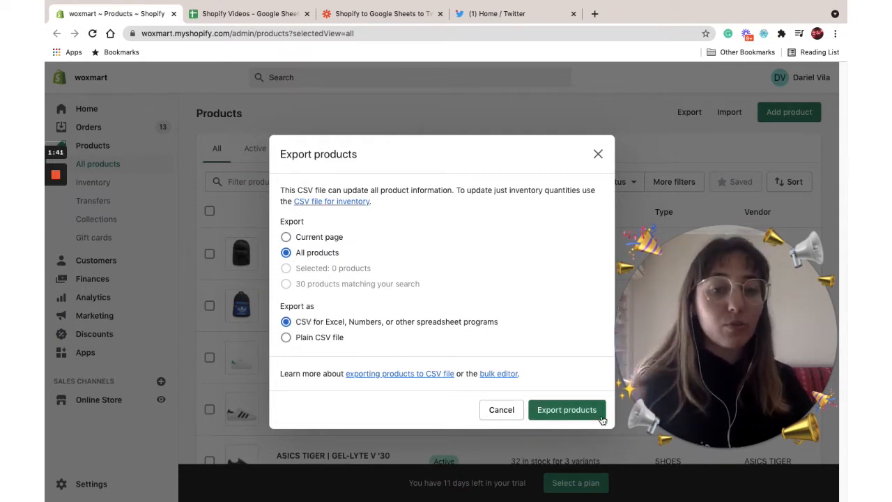
click(597, 154)
Switch to the Shopify Videos spreadsheet and look through the exported product columns on the Raw_Data sheet
click(247, 14)
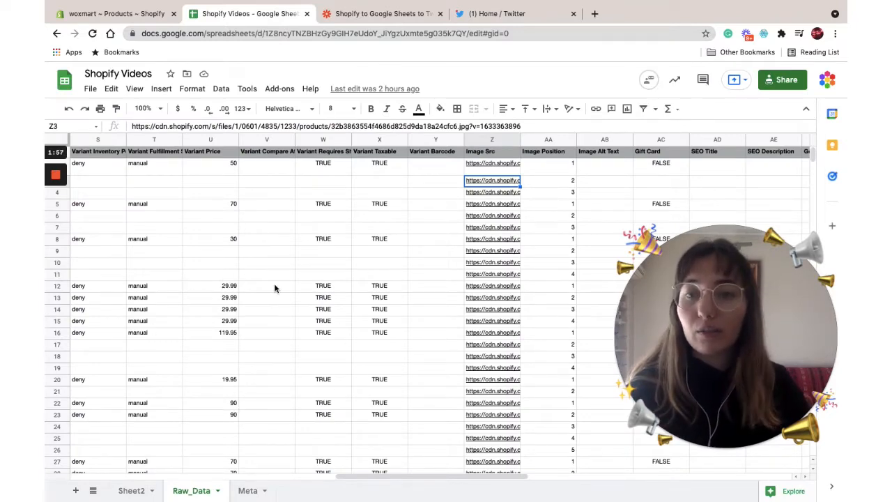
scroll(275, 289, left, 10)
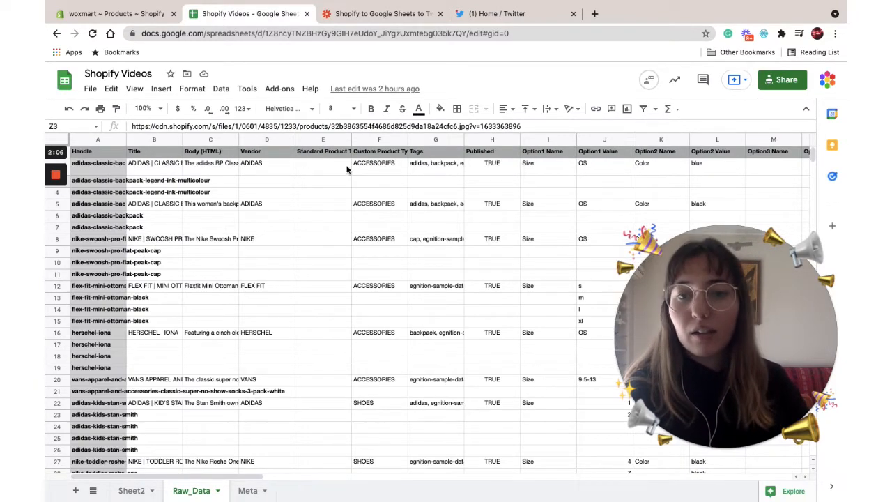
scroll(346, 169, right, 10)
scroll(428, 219, right, 5)
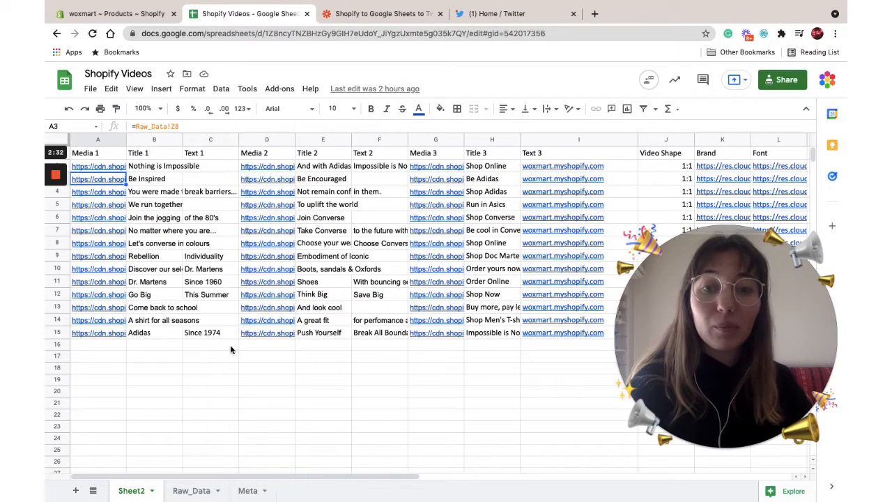
Check the Meta sheet's author details and examine the video content and style columns on Sheet2 through Meta_Date
click(258, 493)
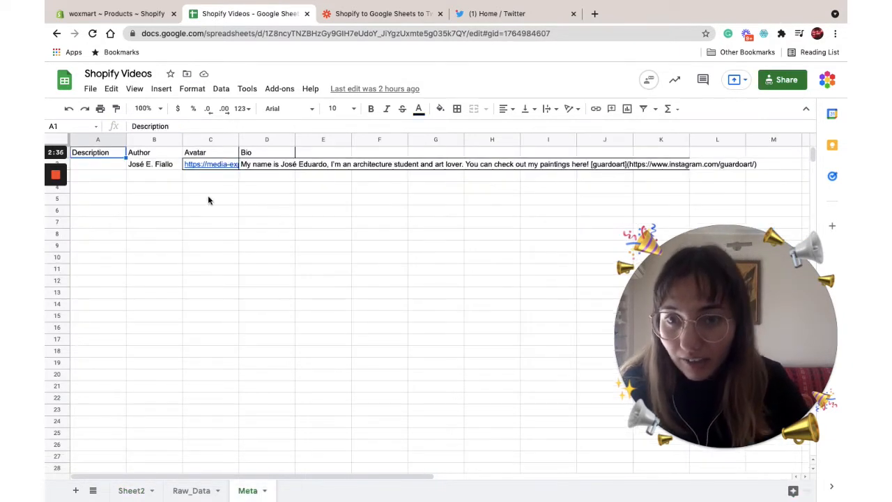
click(133, 491)
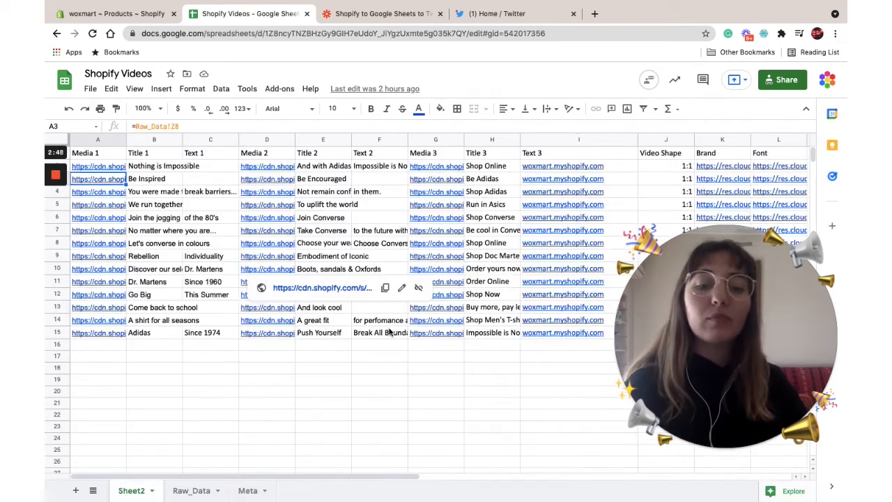
scroll(392, 326, right, 10)
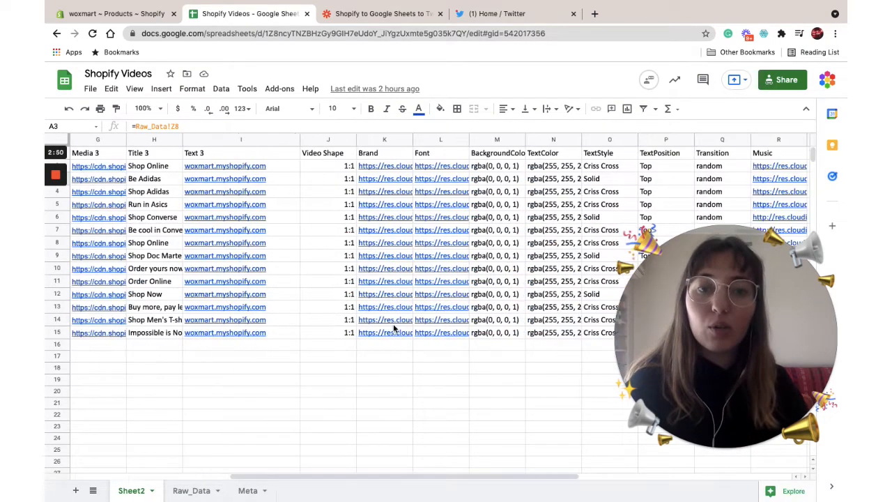
scroll(477, 206, right, 1)
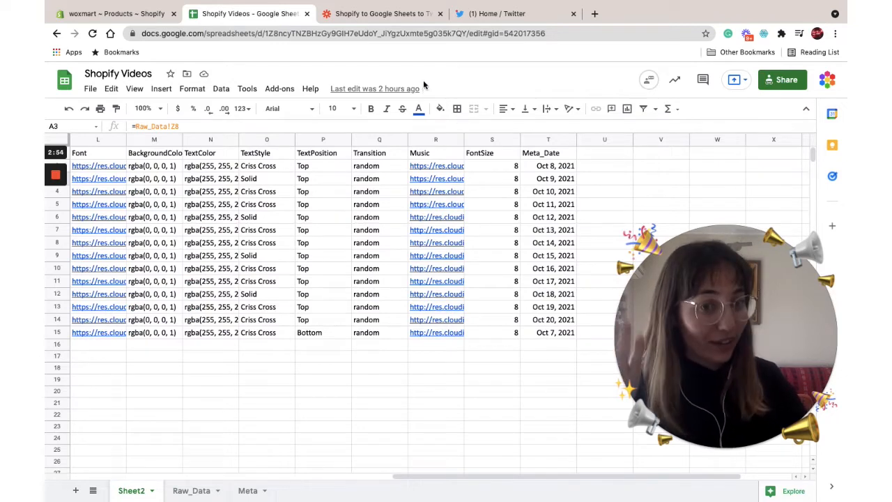
Switch to the Shopify to Google Sheets to Twitter zap in Zapier and review the Every Day trigger and Lookup Spreadsheet Row settings
click(382, 14)
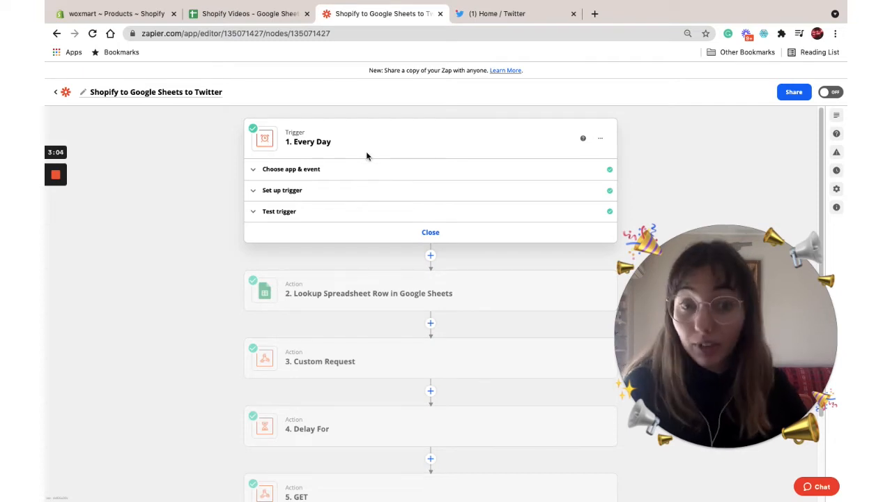
click(252, 196)
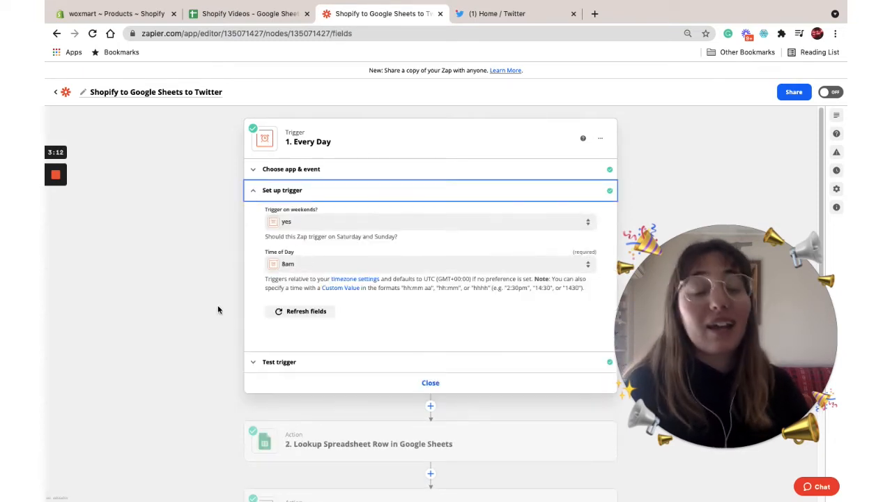
click(328, 443)
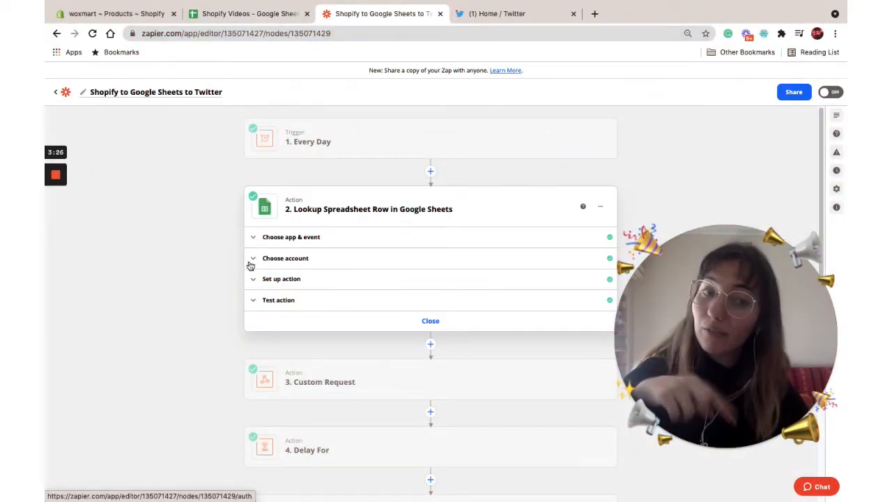
click(250, 14)
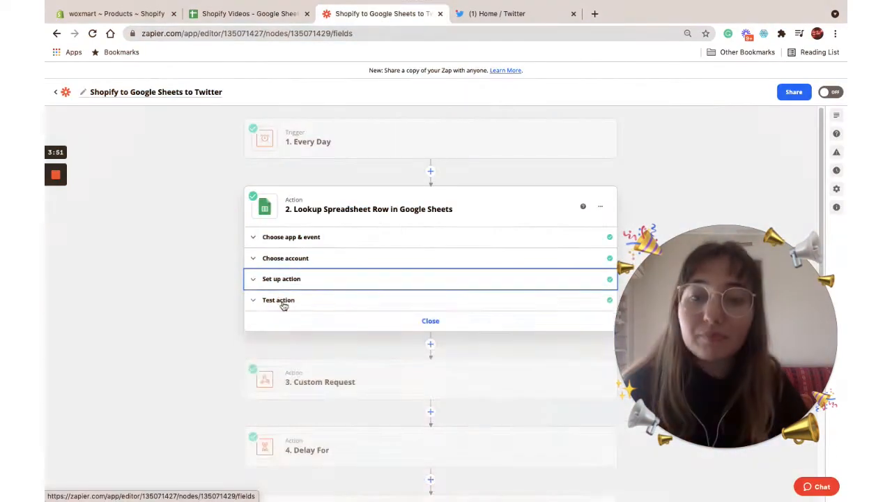
click(282, 279)
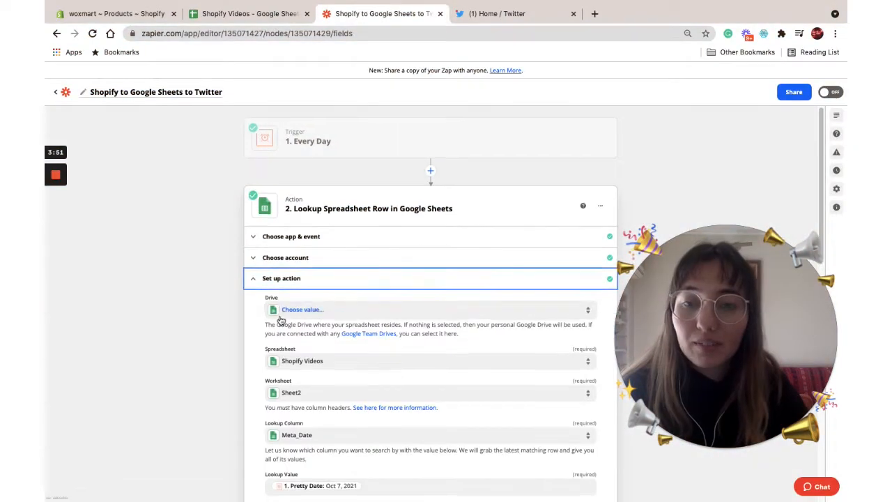
scroll(301, 333, down, 5)
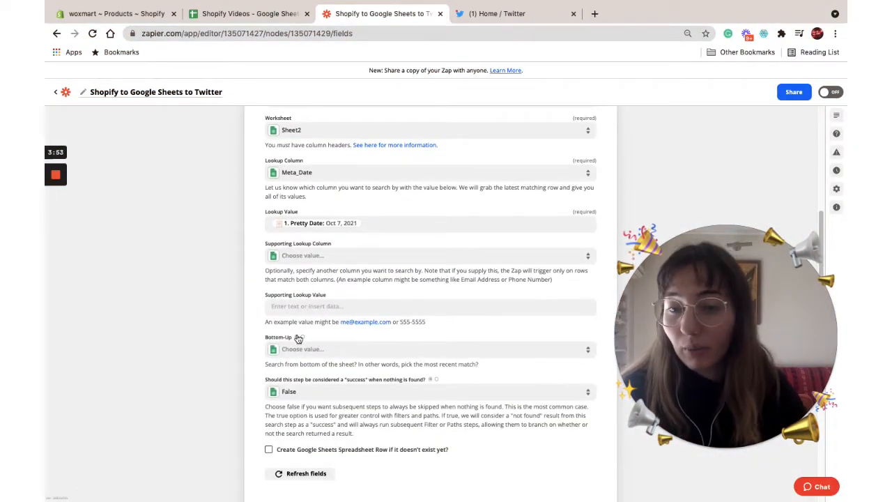
scroll(296, 336, down, 5)
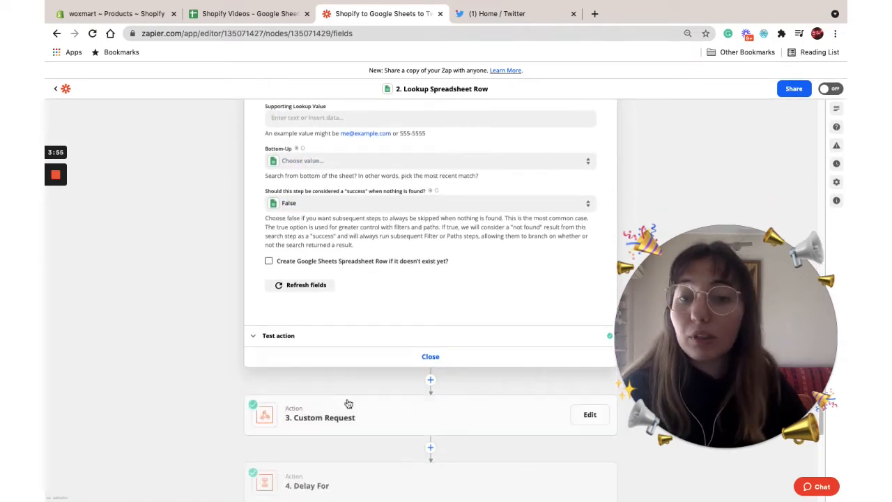
Examine the Custom Request action's setup, including its method, URL, mapped data fields and headers
click(342, 397)
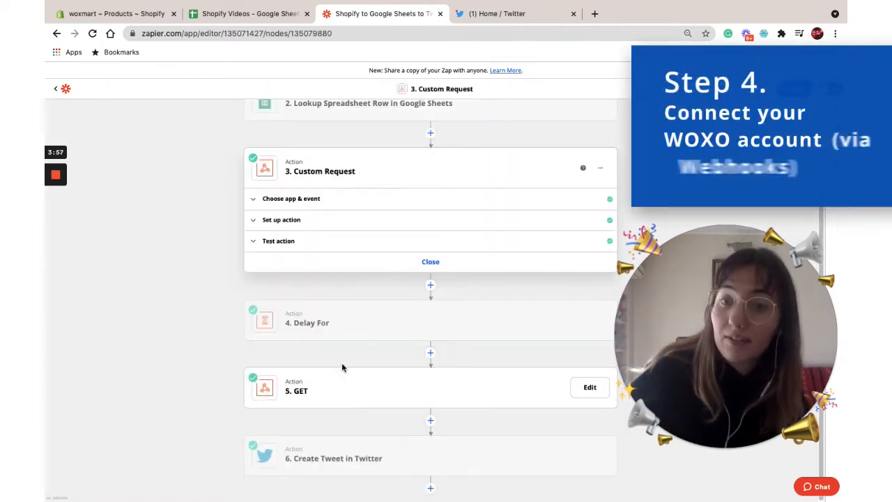
click(253, 223)
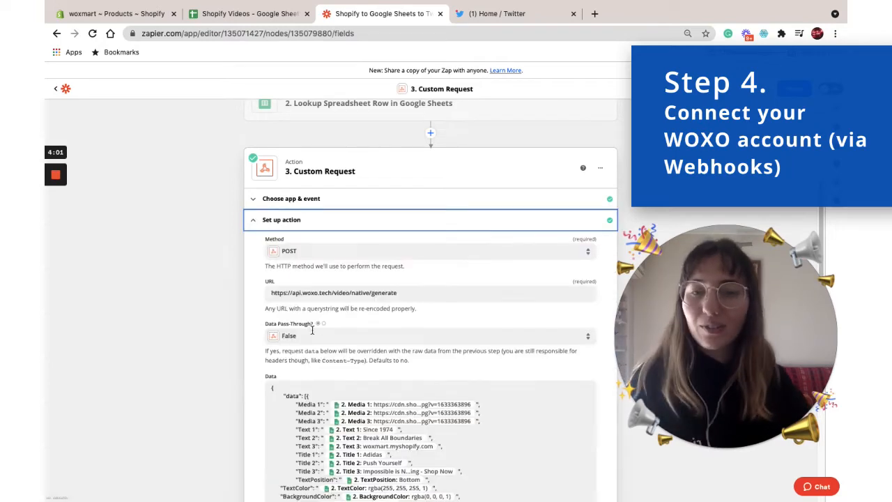
scroll(313, 341, down, 3)
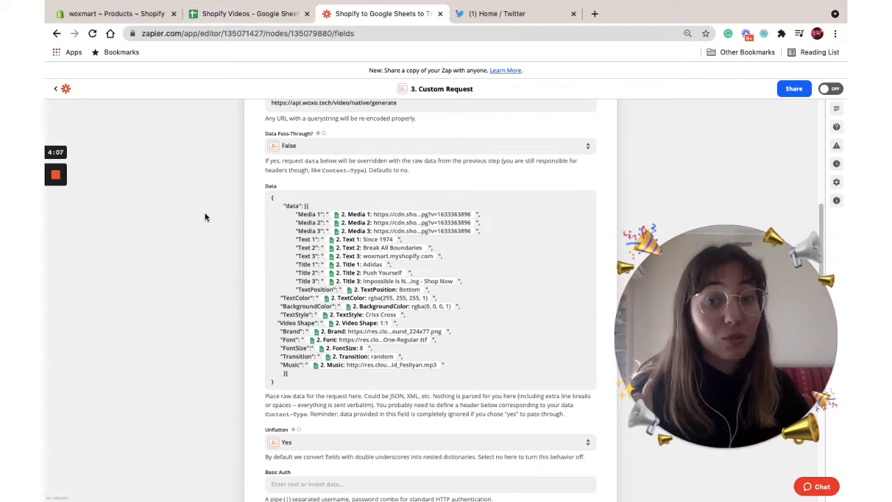
scroll(281, 263, down, 3)
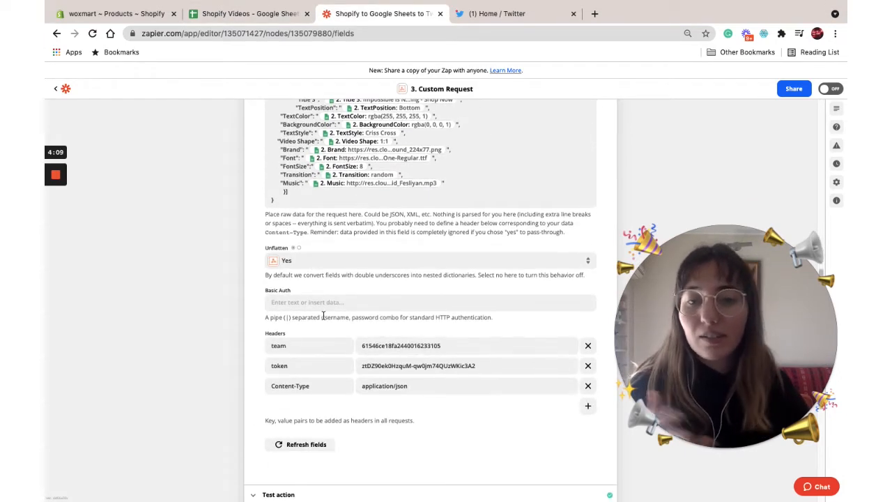
scroll(393, 294, down, 4)
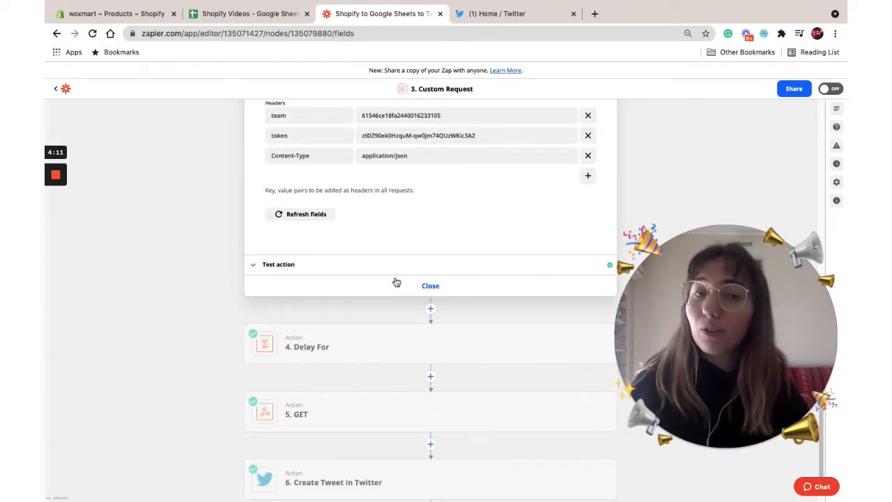
Review the delay value and unit in the Delay For action's setup
scroll(397, 281, down, 1)
click(333, 321)
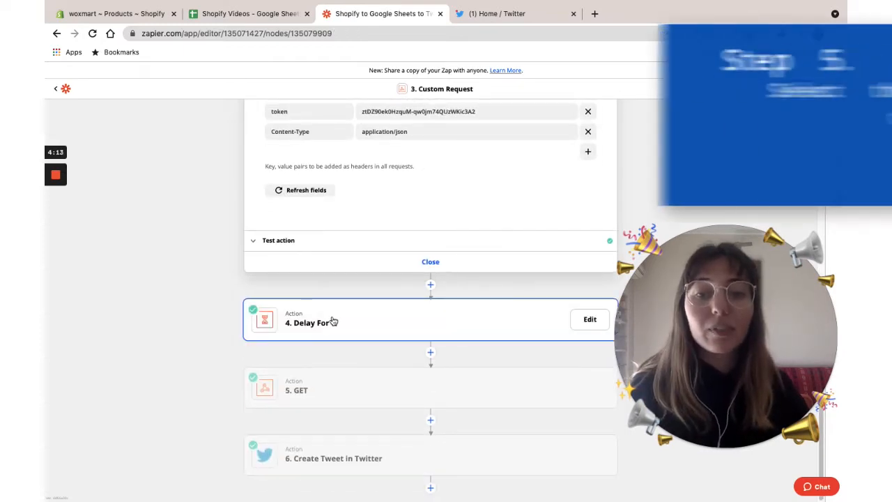
click(253, 292)
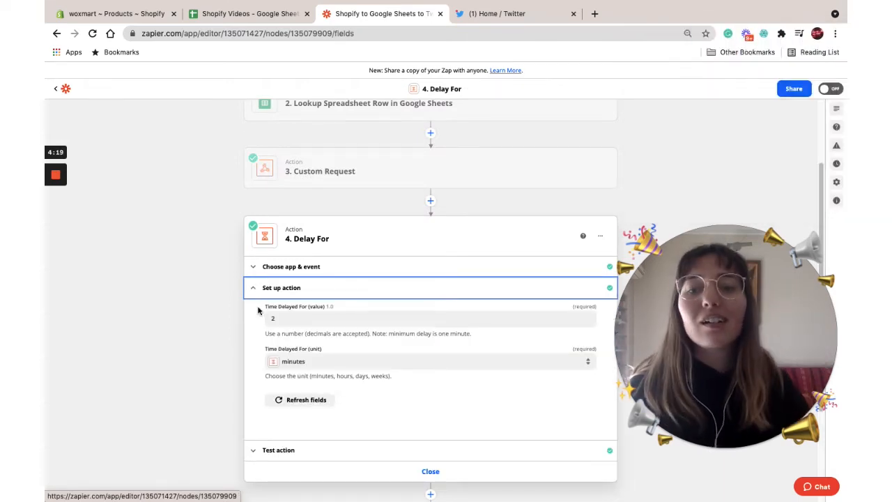
Examine the GET action's setup, from the URL with the Success Code to the headers
scroll(304, 402, down, 3)
click(346, 392)
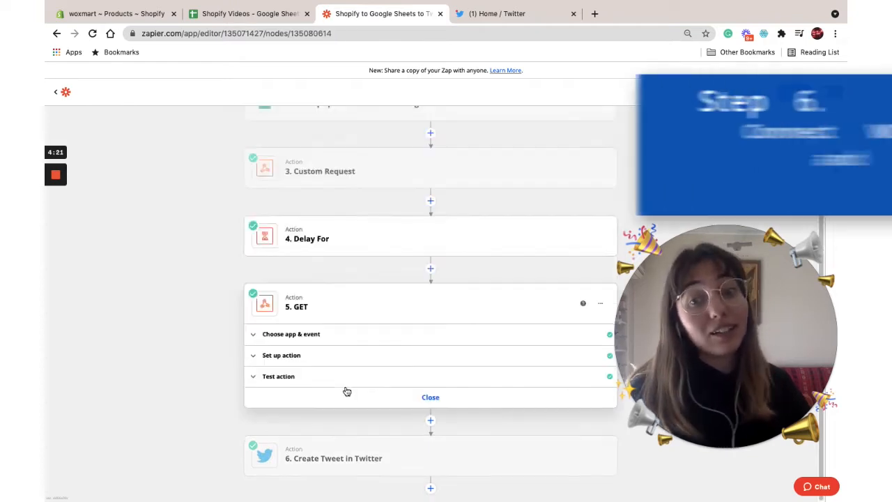
click(256, 357)
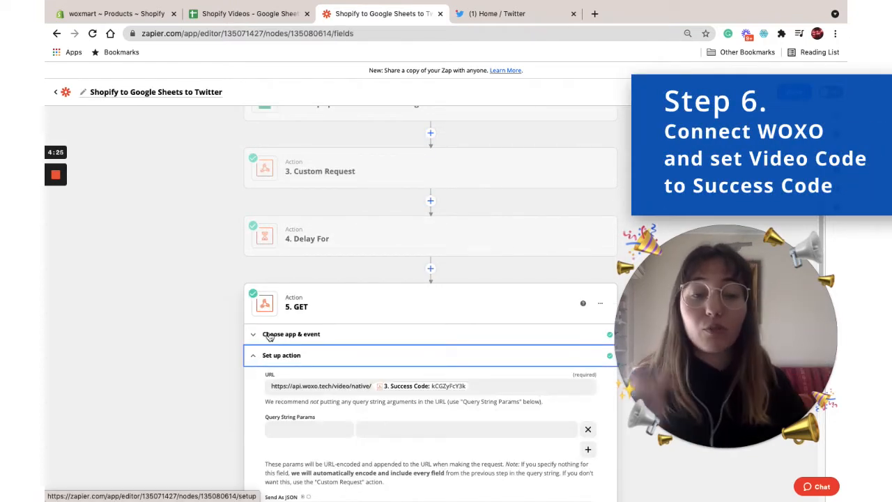
scroll(278, 338, down, 3)
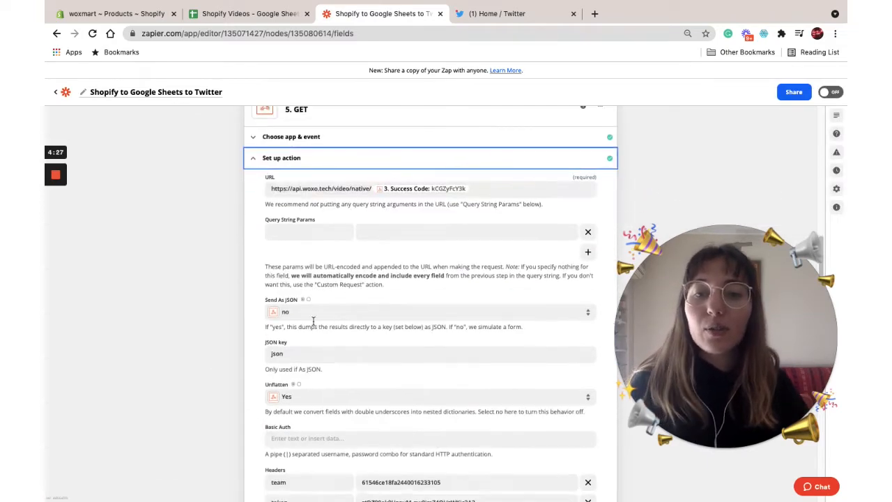
scroll(328, 320, down, 5)
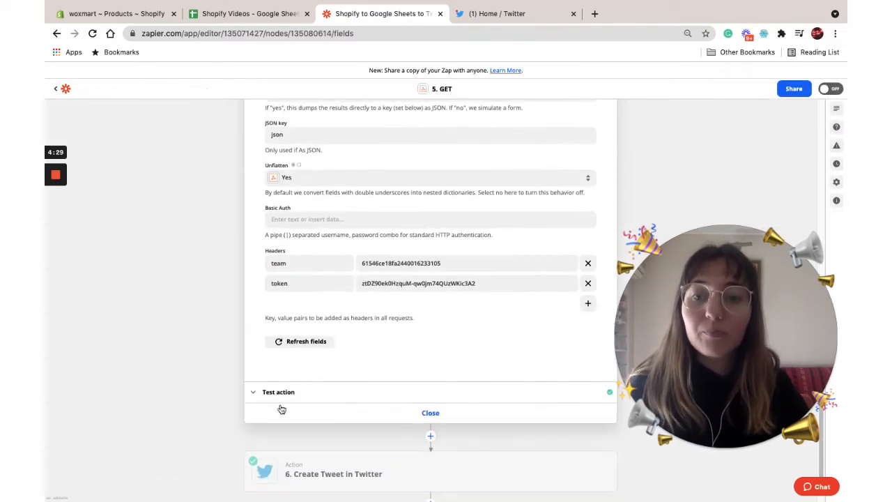
scroll(255, 389, down, 1)
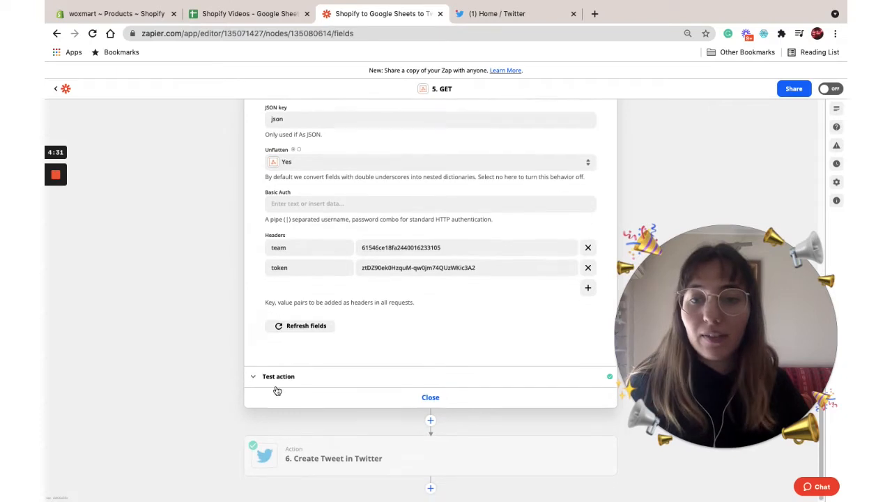
Review the Create Tweet in Twitter action's message and video settings, and play the posted Shopify video on Twitter
click(369, 450)
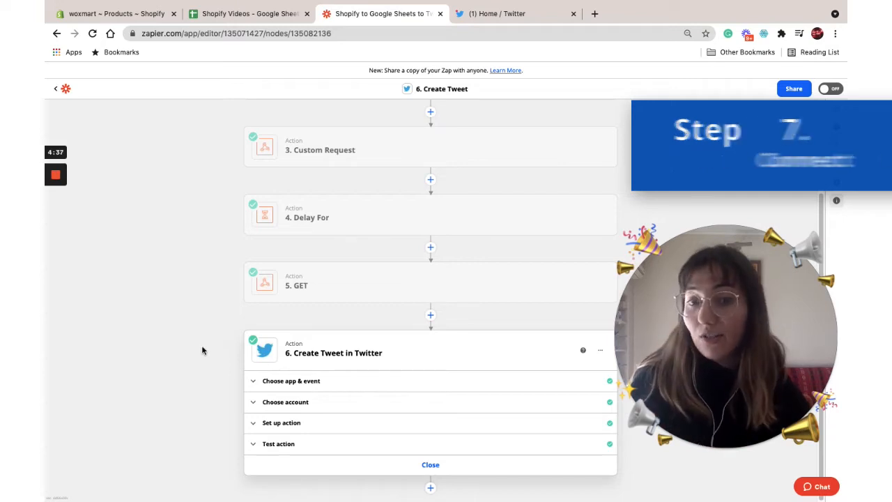
click(253, 425)
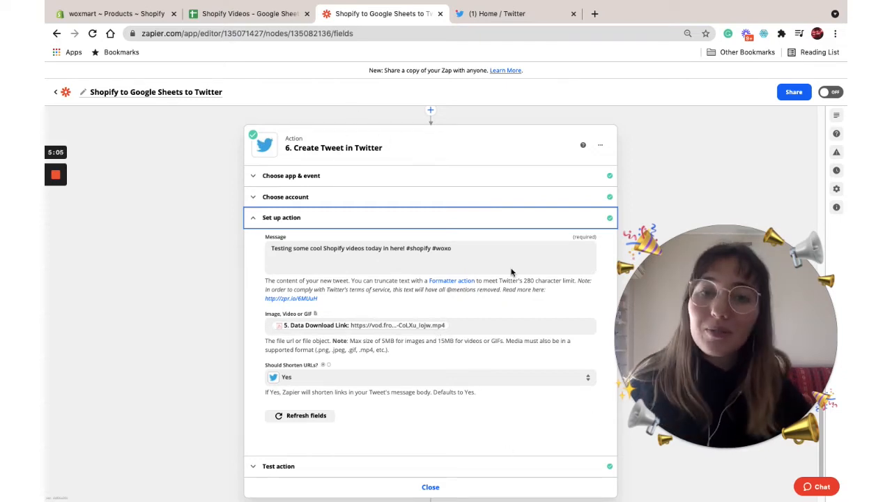
click(519, 14)
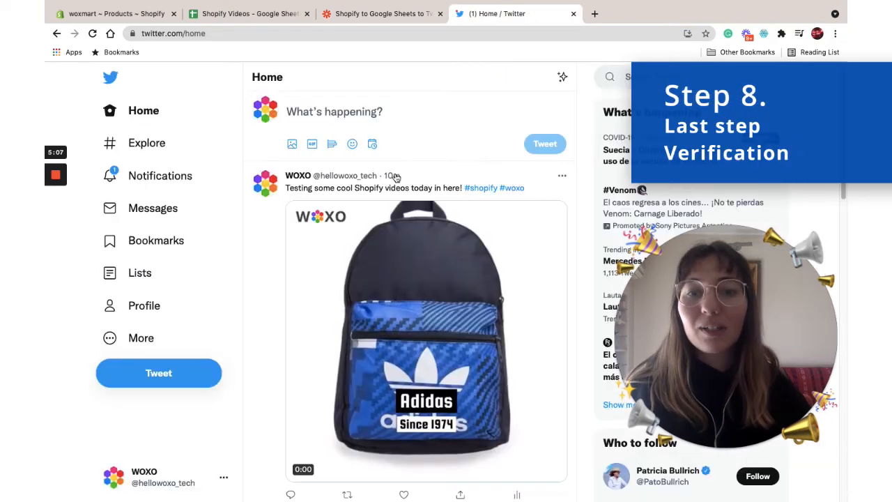
click(536, 419)
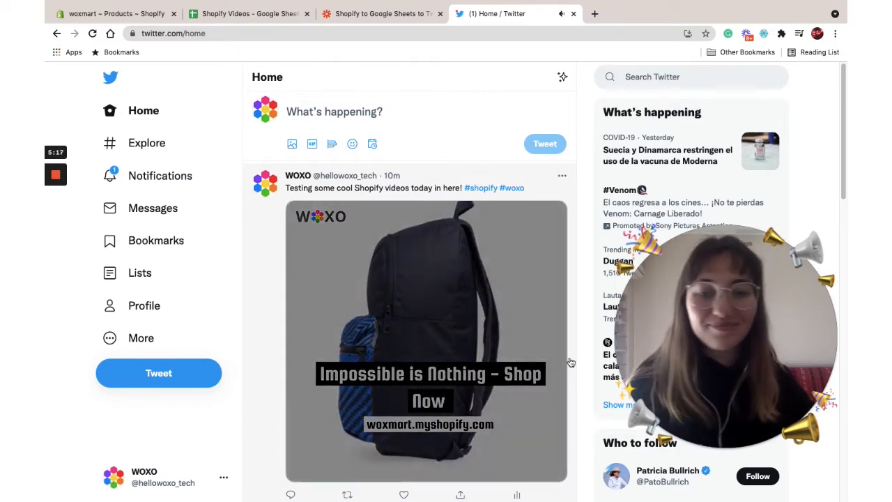
mouse_move(337, 456)
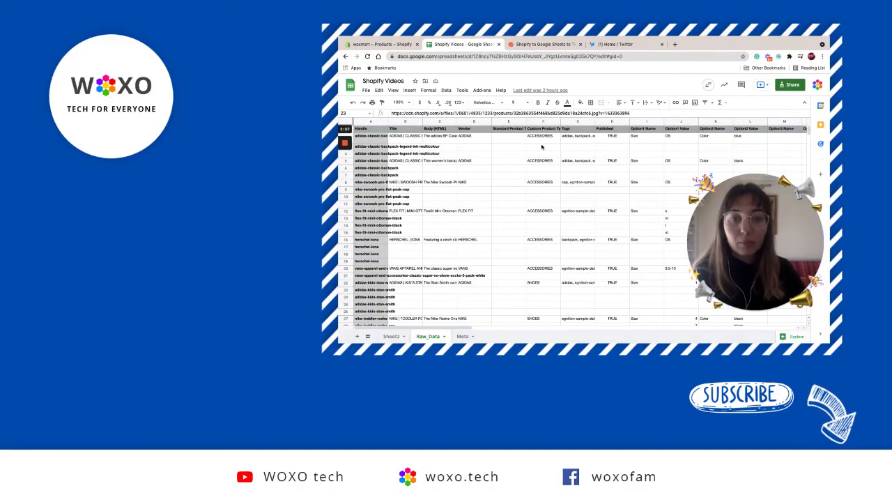
scroll(542, 150, right, 5)
scroll(542, 151, right, 5)
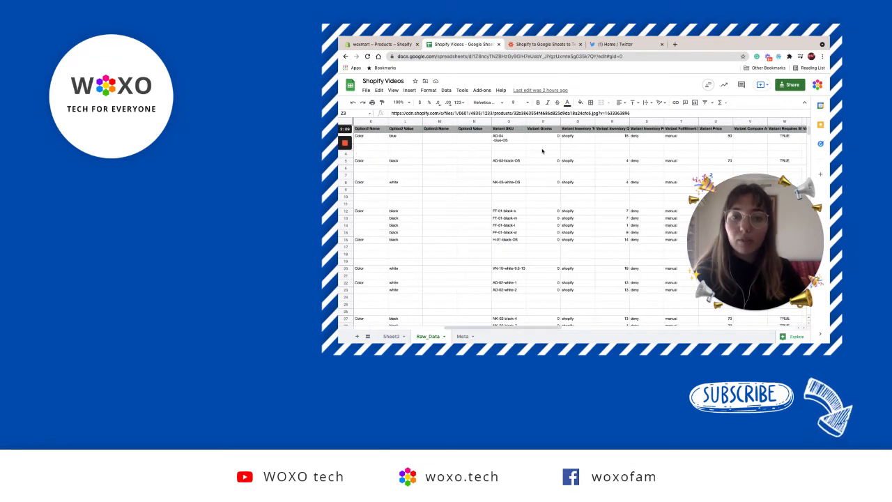
scroll(551, 157, right, 5)
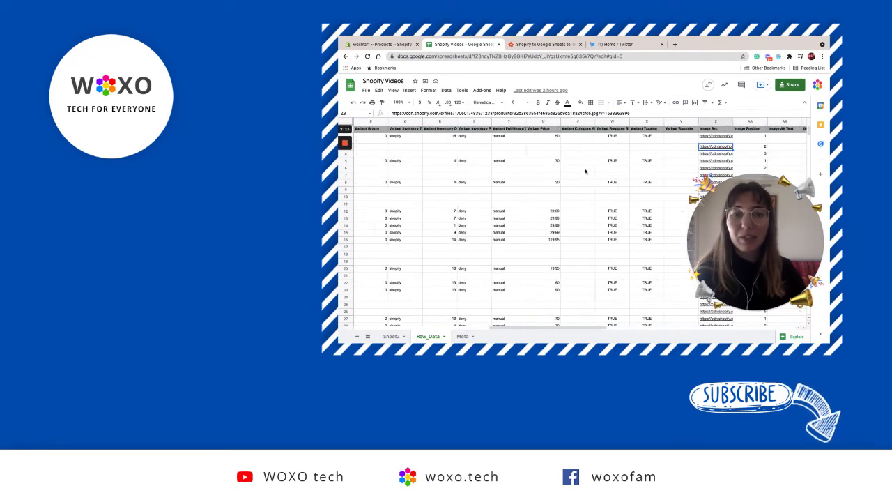